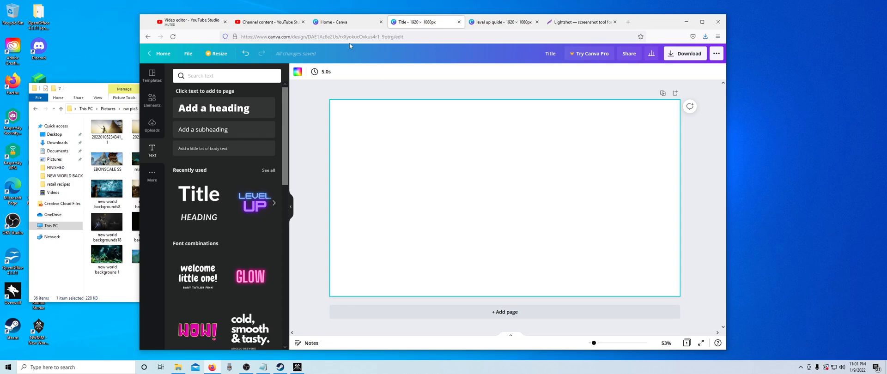
- Create a blank custom-size design of 1920 x 1080 px and close the level up guide design
{"action": "left_click", "coordinate": [160, 54]}
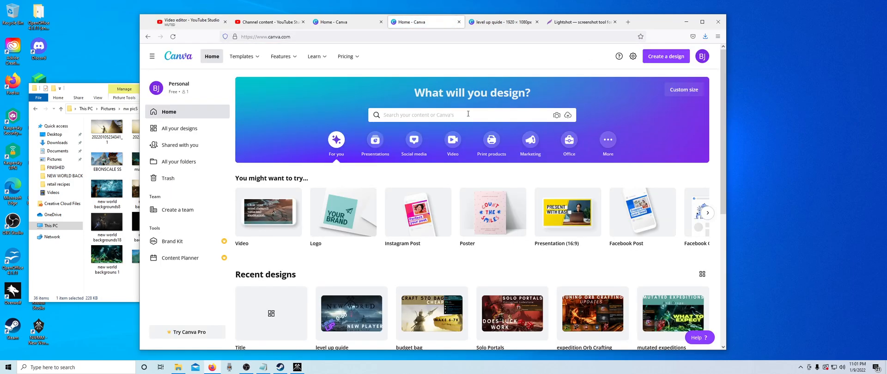
{"action": "left_click", "coordinate": [665, 56]}
{"action": "left_click", "coordinate": [590, 235]}
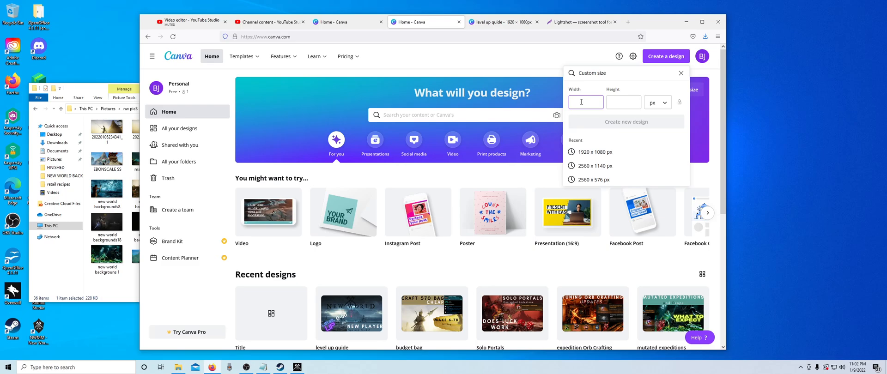
{"action": "left_click", "coordinate": [611, 102]}
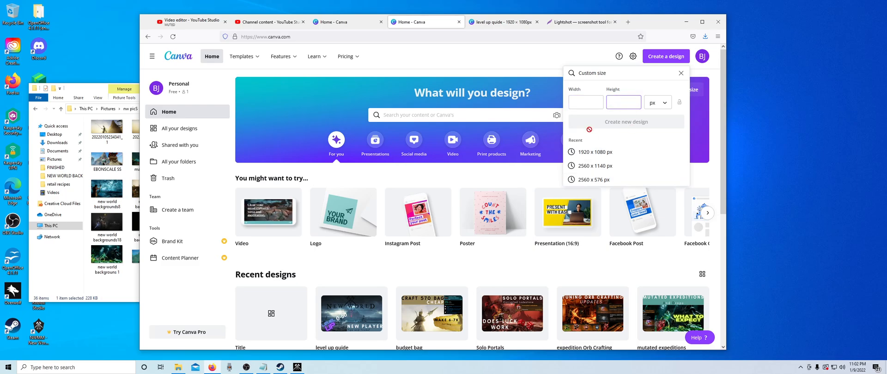
{"action": "left_click", "coordinate": [596, 153]}
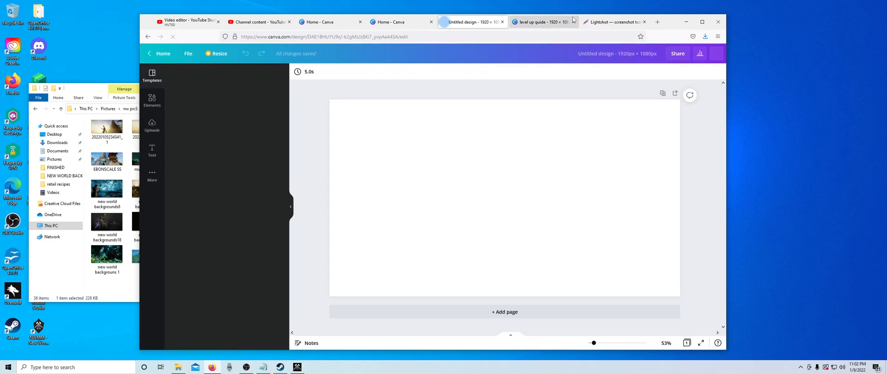
{"action": "left_click", "coordinate": [574, 22]}
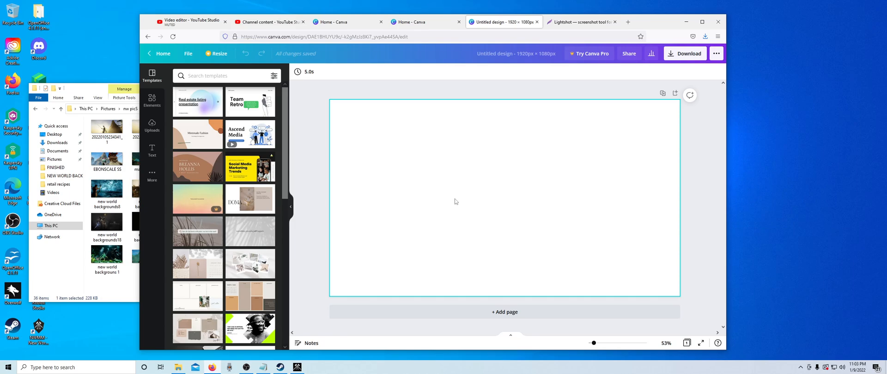
- Search Google for "tomatoes" in a new browser tab and show the image results
{"action": "left_click", "coordinate": [628, 22]}
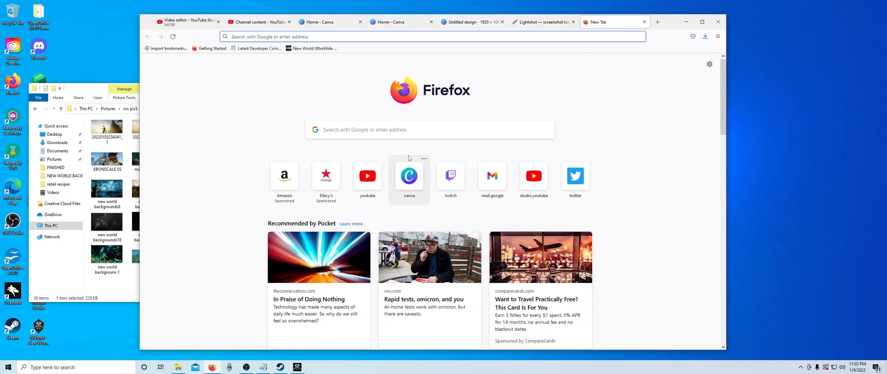
{"action": "left_click", "coordinate": [385, 135]}
{"action": "type", "text": "tomatoe"}
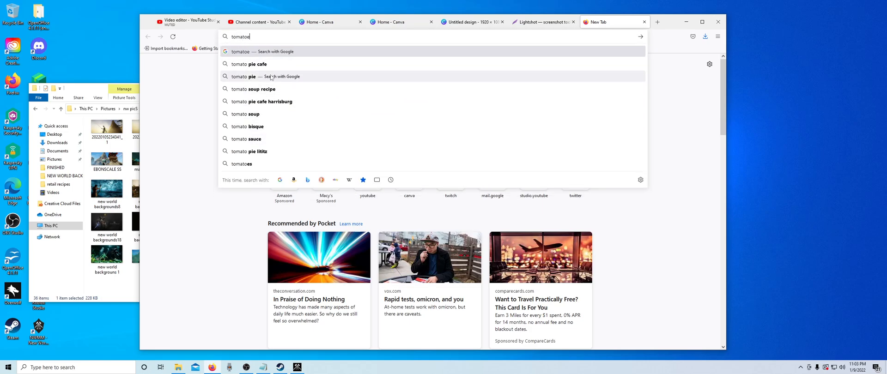
{"action": "type", "text": "s"}
{"action": "key", "text": "Return"}
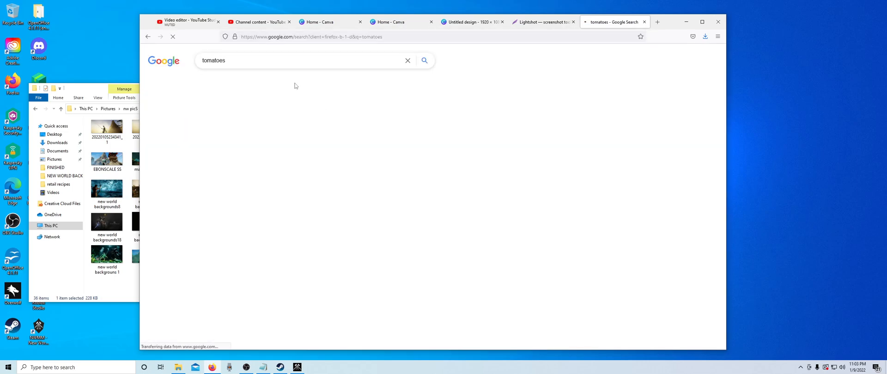
{"action": "left_click", "coordinate": [239, 82]}
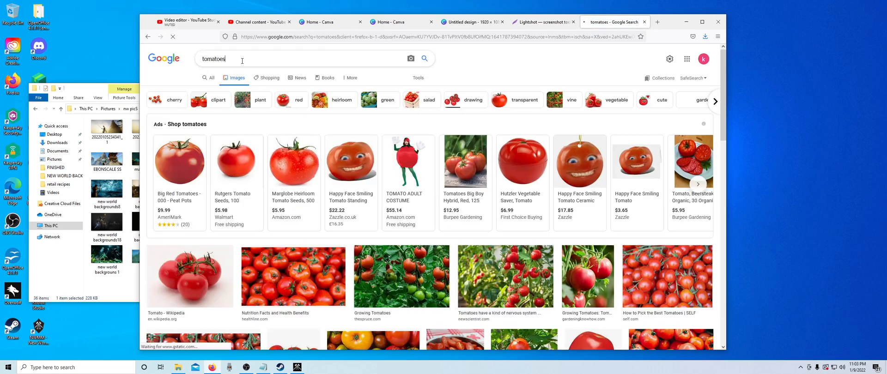
- Refine the image search to "tomatoes hd", clear the query, and close the search page
{"action": "left_click", "coordinate": [242, 60]}
{"action": "type", "text": "hd"}
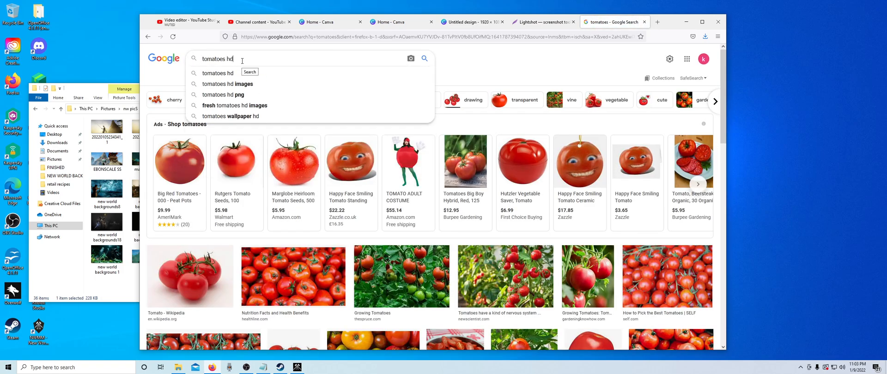
{"action": "key", "text": "Return"}
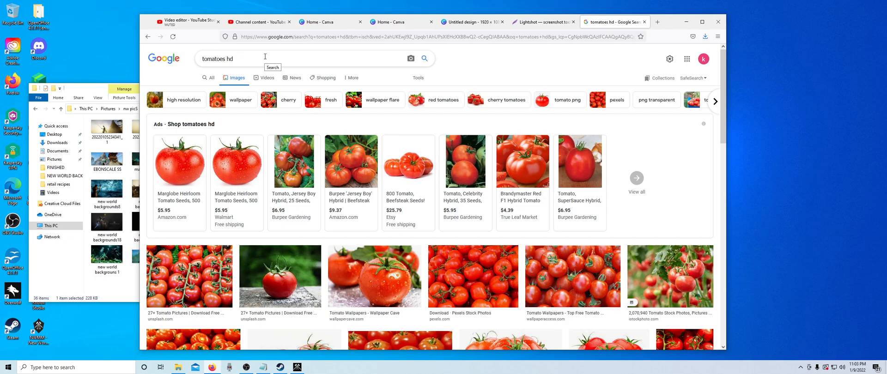
{"action": "left_click_drag", "start_coordinate": [265, 56], "coordinate": [184, 61]}
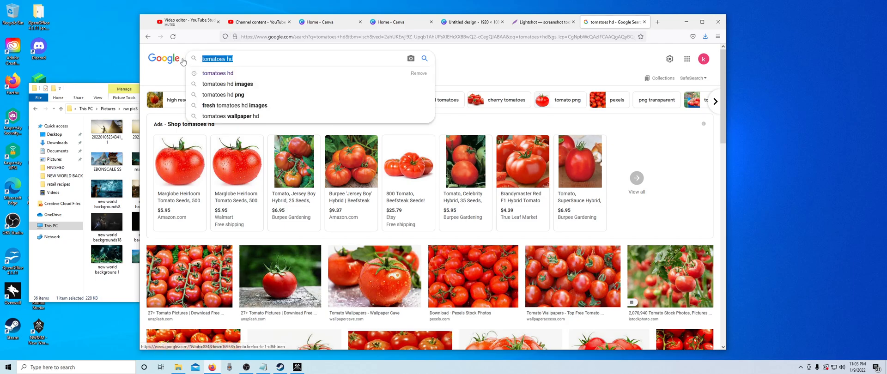
{"action": "key", "text": "BackSpace"}
{"action": "left_click", "coordinate": [493, 72]}
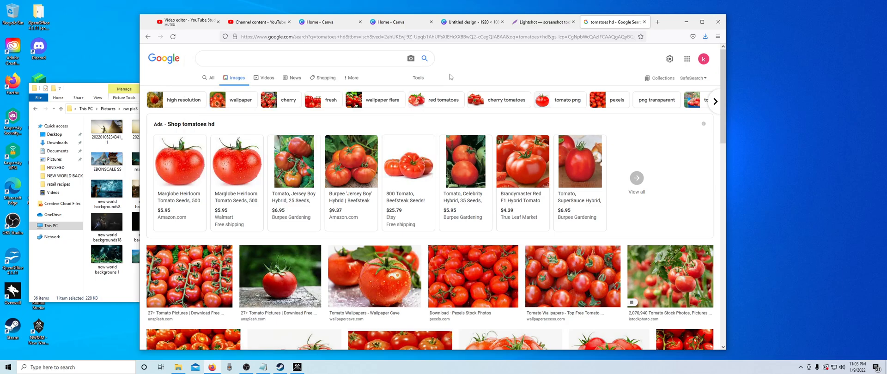
{"action": "left_click", "coordinate": [645, 23]}
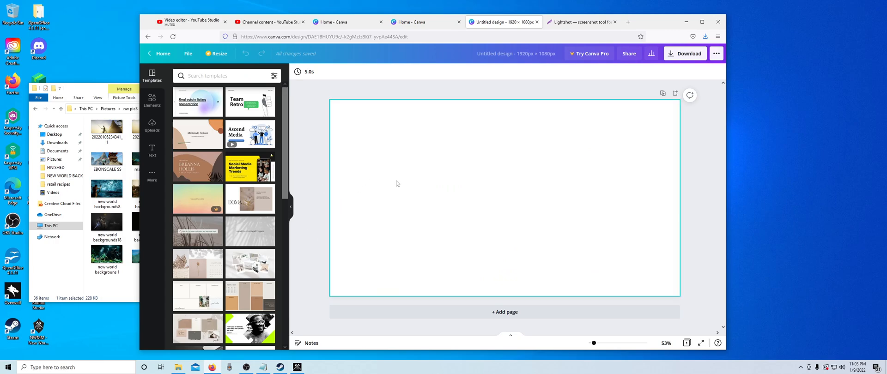
- Upload the "thumbnail demonstration" image from the NEW WORLD BACKGROUNDS folder in Pictures > nw picS to the design's media library
{"action": "left_click", "coordinate": [430, 164]}
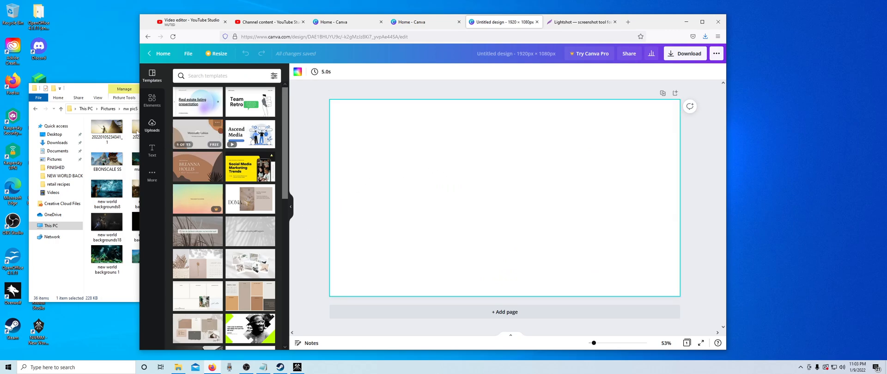
{"action": "left_click", "coordinate": [152, 126]}
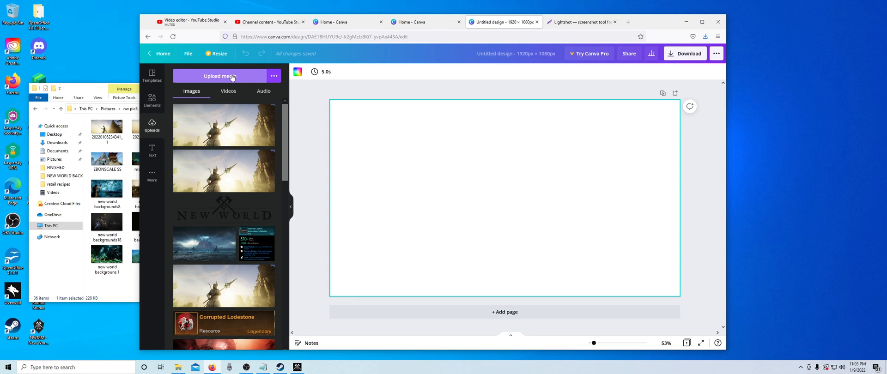
{"action": "left_click", "coordinate": [233, 76]}
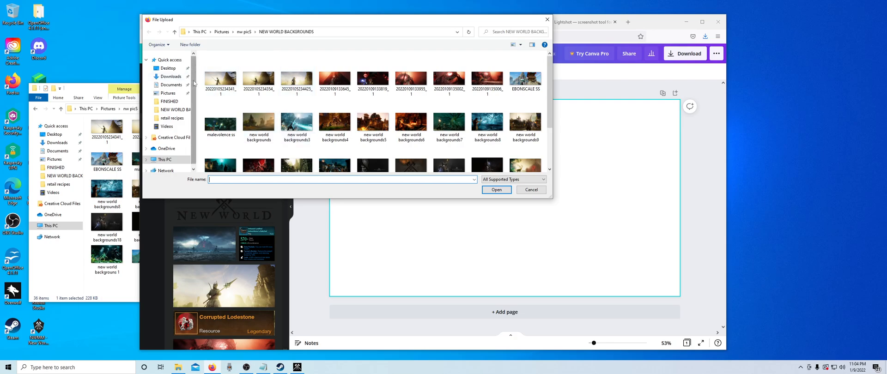
{"action": "scroll", "coordinate": [188, 83], "scroll_direction": "down", "scroll_amount": 1}
{"action": "left_click", "coordinate": [169, 80]}
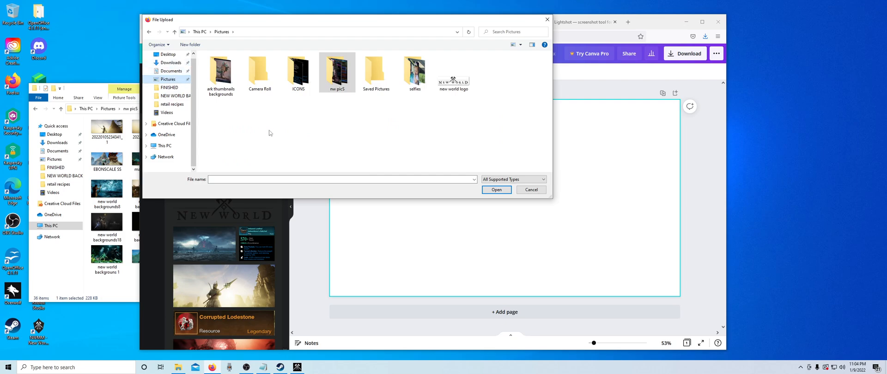
{"action": "left_click", "coordinate": [338, 86]}
{"action": "double_click", "coordinate": [338, 86]}
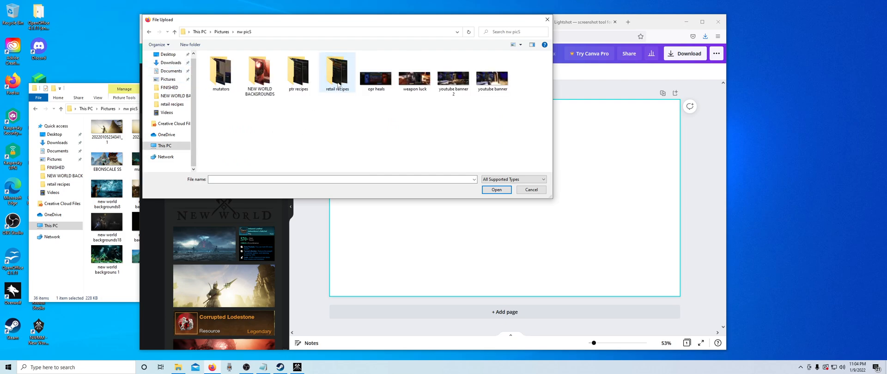
{"action": "left_click", "coordinate": [264, 83]}
{"action": "double_click", "coordinate": [264, 84]}
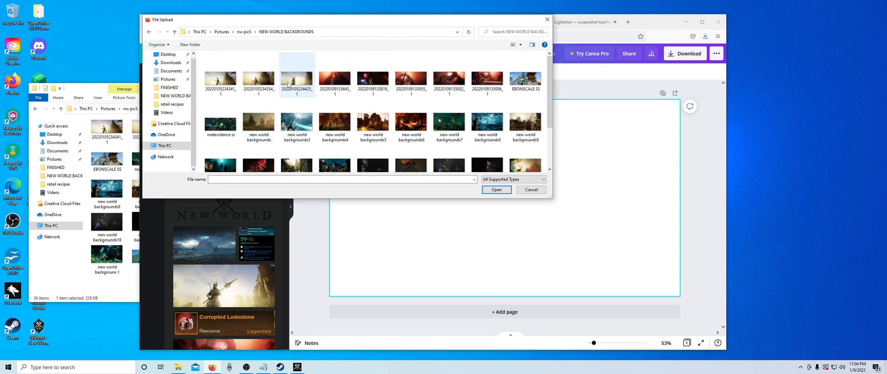
{"action": "scroll", "coordinate": [352, 137], "scroll_direction": "down", "scroll_amount": 3}
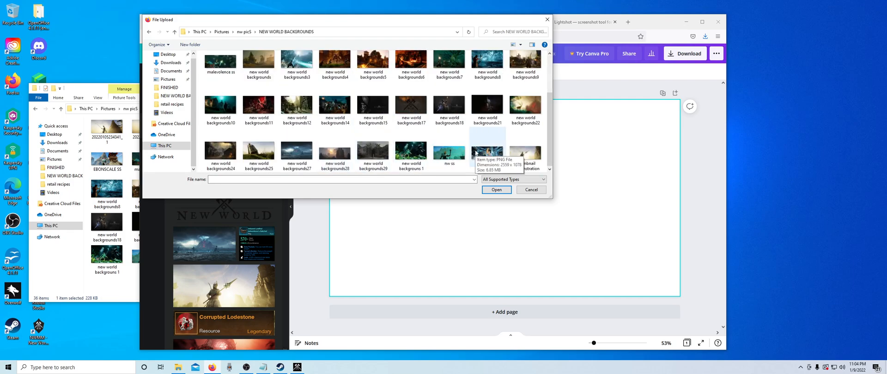
{"action": "left_click", "coordinate": [525, 155]}
{"action": "left_click", "coordinate": [496, 190]}
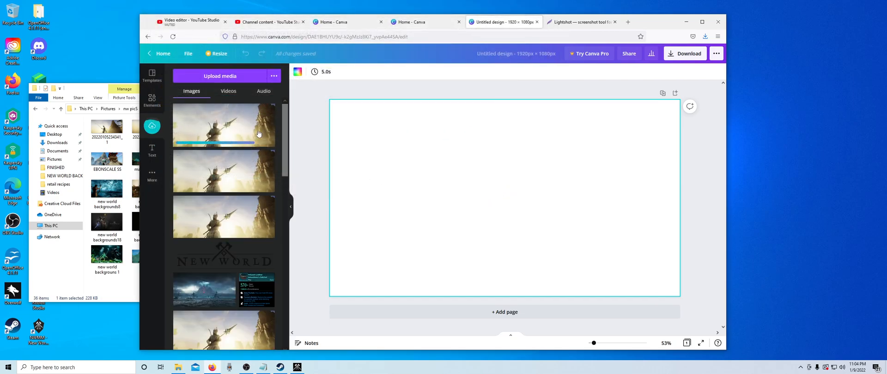
- Try placing the uploaded warrior image on the page and moving it, and delete it from the page
{"action": "left_click", "coordinate": [237, 133]}
{"action": "left_click_drag", "start_coordinate": [440, 194], "coordinate": [396, 151]}
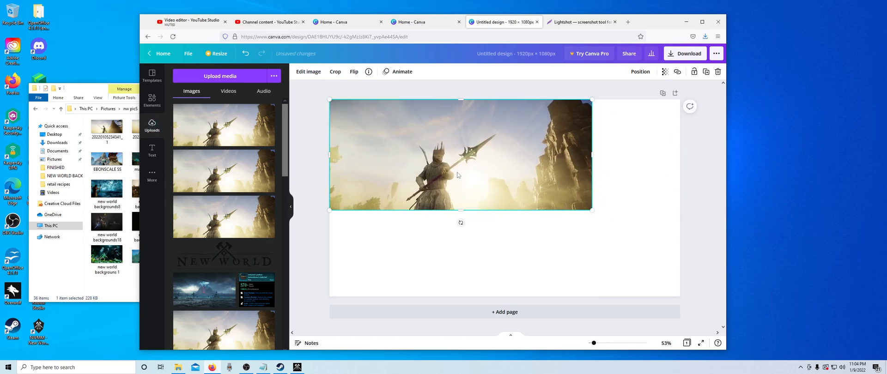
{"action": "left_click_drag", "start_coordinate": [458, 174], "coordinate": [467, 189]}
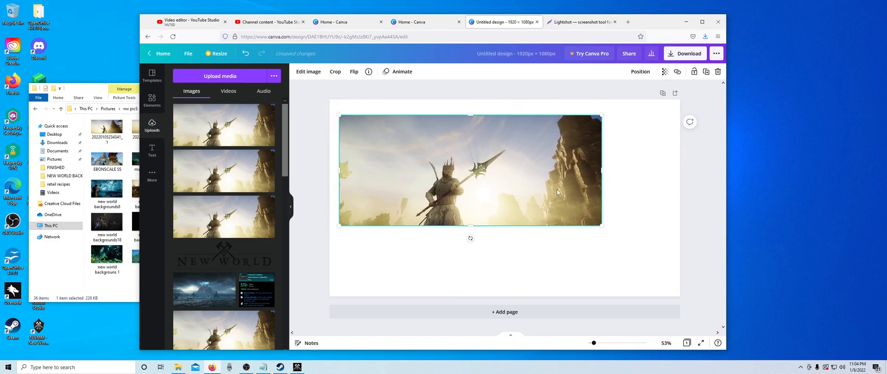
{"action": "left_click", "coordinate": [651, 190]}
{"action": "left_click", "coordinate": [552, 194]}
{"action": "key", "text": "Delete"}
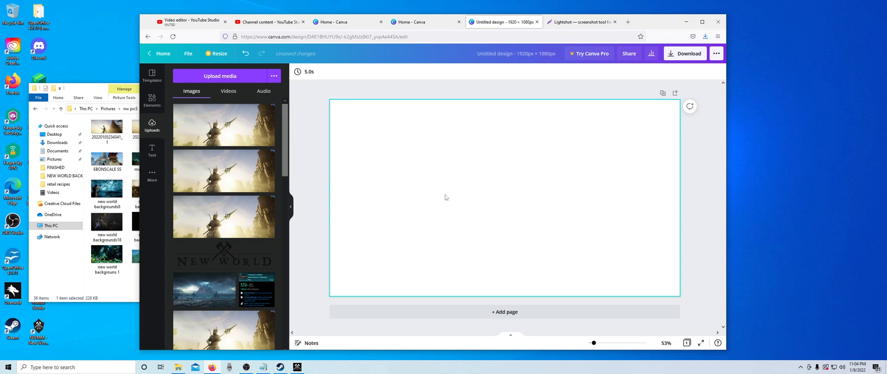
- Switch to File Explorer, add the "thumbnail demonstration" image straight from its folder to the page, and minimize File Explorer
{"action": "left_click", "coordinate": [92, 89]}
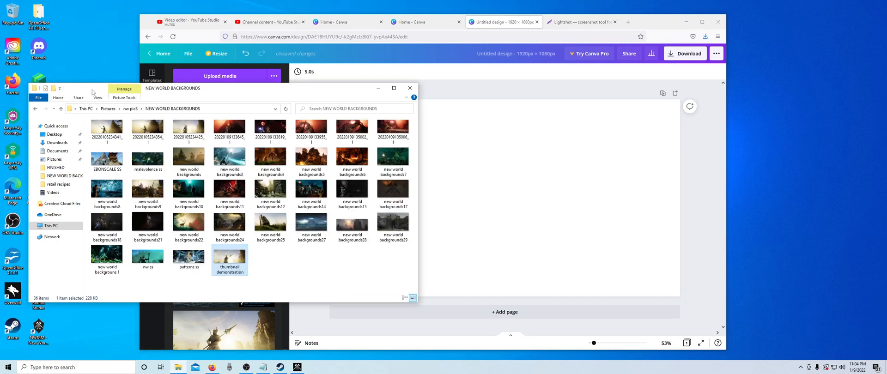
{"action": "left_click_drag", "start_coordinate": [238, 262], "coordinate": [471, 235]}
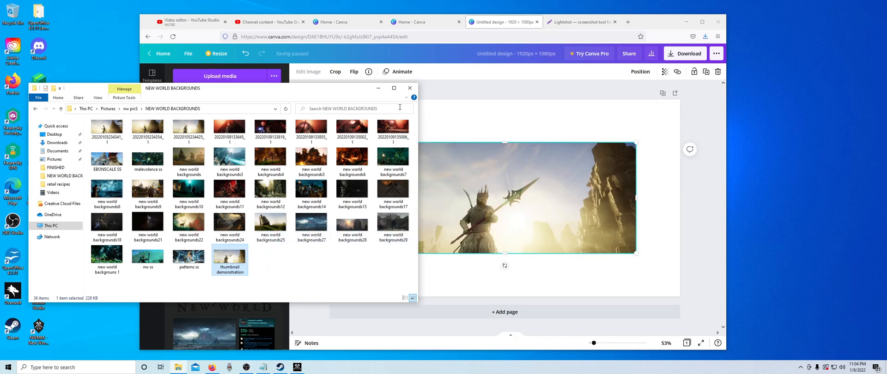
{"action": "left_click", "coordinate": [378, 88]}
- Move the warrior image to the page's upper-left corner and back to the page centre using the alignment guides
{"action": "left_click_drag", "start_coordinate": [432, 187], "coordinate": [409, 144]}
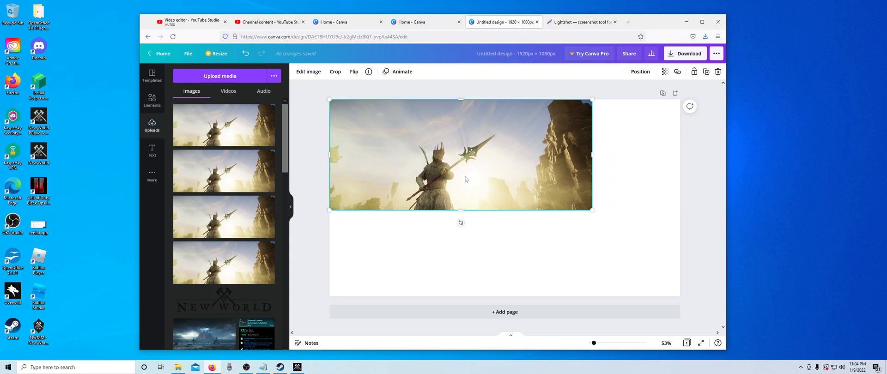
{"action": "left_click_drag", "start_coordinate": [460, 169], "coordinate": [495, 209]}
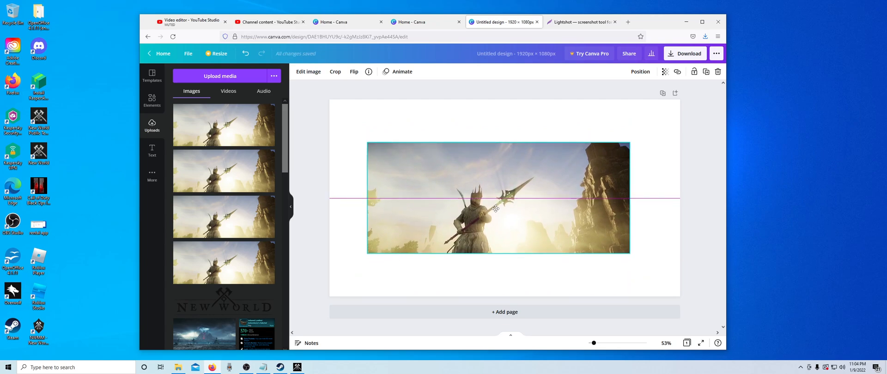
{"action": "left_click_drag", "start_coordinate": [496, 208], "coordinate": [503, 193]}
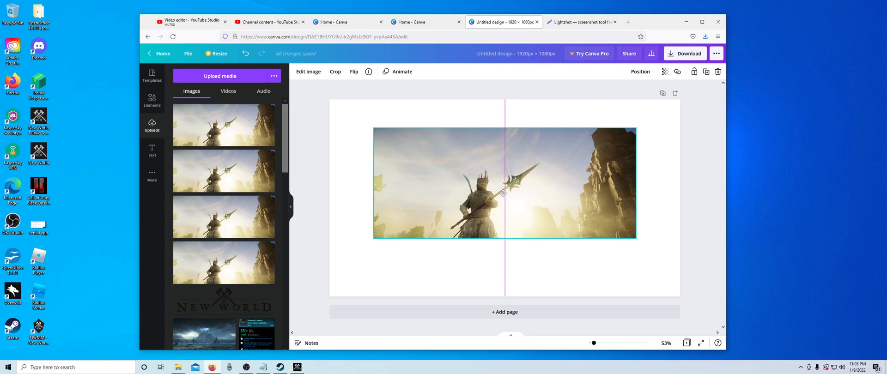
{"action": "mouse_move", "coordinate": [503, 193]}
{"action": "left_mouse_down"}
{"action": "mouse_move", "coordinate": [505, 209]}
{"action": "mouse_move", "coordinate": [506, 194]}
{"action": "left_mouse_up"}
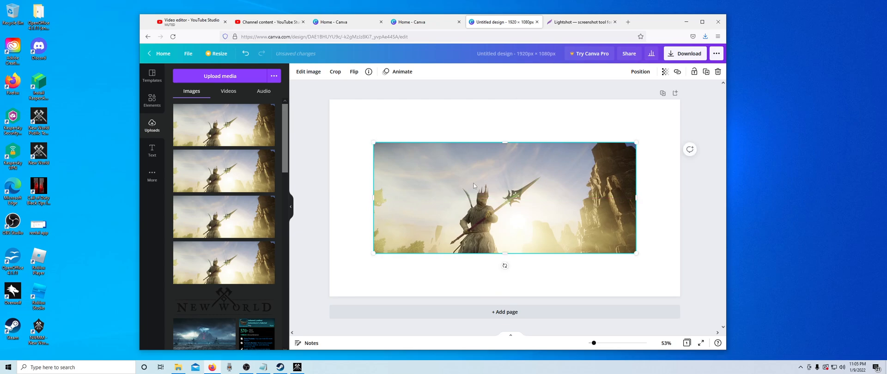
- Enlarge the warrior image to cover the whole page and shift it so the rock cliff fills the right side
{"action": "left_click_drag", "start_coordinate": [373, 143], "coordinate": [339, 109]}
{"action": "left_click_drag", "start_coordinate": [415, 181], "coordinate": [410, 157]}
{"action": "left_click_drag", "start_coordinate": [646, 244], "coordinate": [769, 358]}
{"action": "left_click_drag", "start_coordinate": [528, 236], "coordinate": [445, 237]}
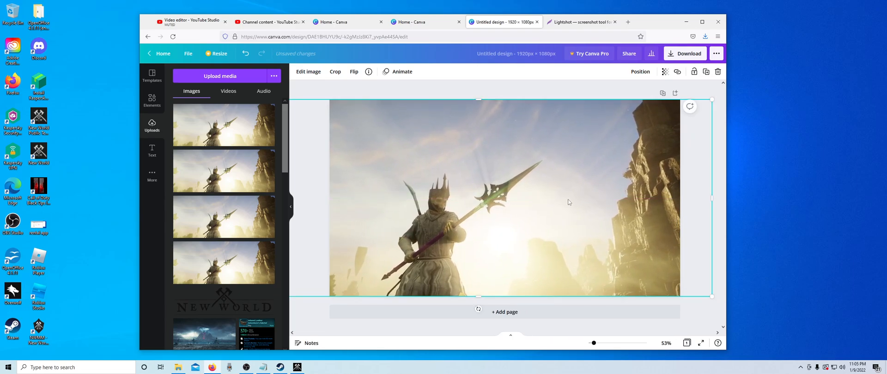
{"action": "left_click_drag", "start_coordinate": [569, 202], "coordinate": [536, 199]}
{"action": "left_click", "coordinate": [315, 155]}
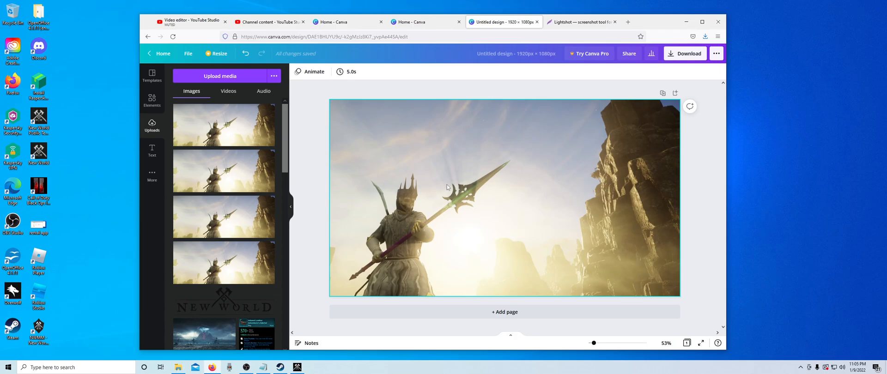
- Browse the text styles and font combinations for a title design that suits the thumbnail
{"action": "left_click", "coordinate": [152, 150]}
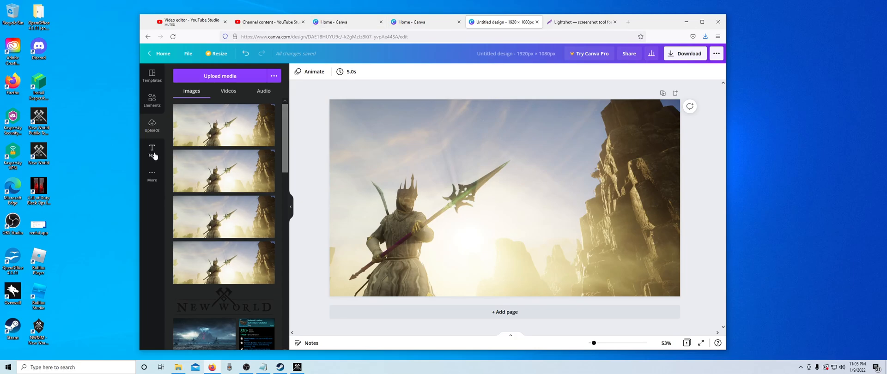
{"action": "scroll", "coordinate": [232, 221], "scroll_direction": "down", "scroll_amount": 10}
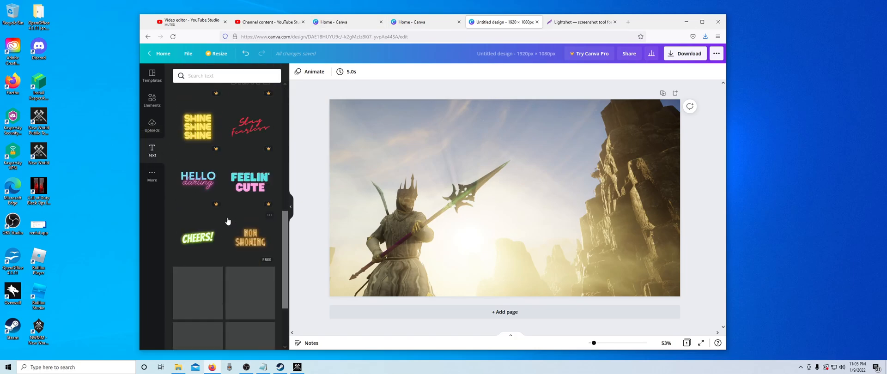
{"action": "scroll", "coordinate": [230, 221], "scroll_direction": "up", "scroll_amount": 1}
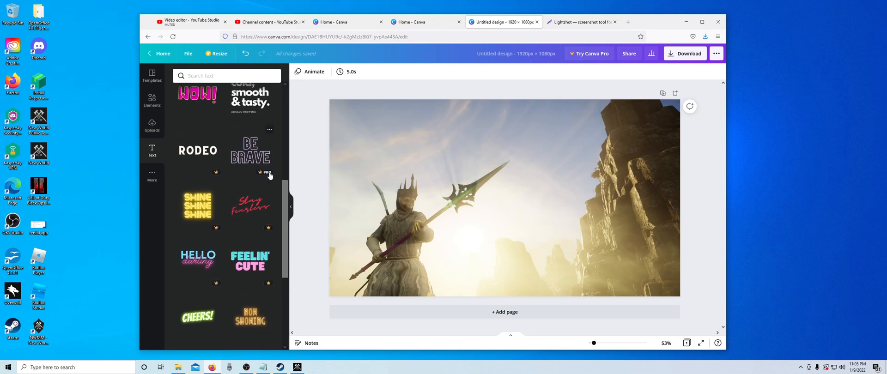
{"action": "scroll", "coordinate": [270, 176], "scroll_direction": "up", "scroll_amount": 4}
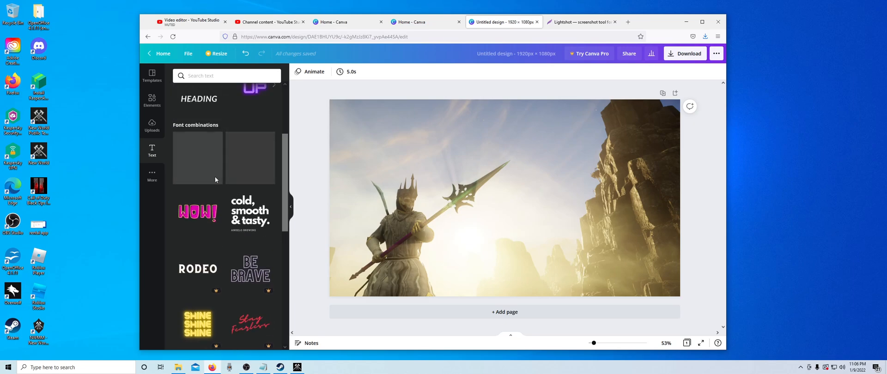
{"action": "scroll", "coordinate": [235, 203], "scroll_direction": "up", "scroll_amount": 4}
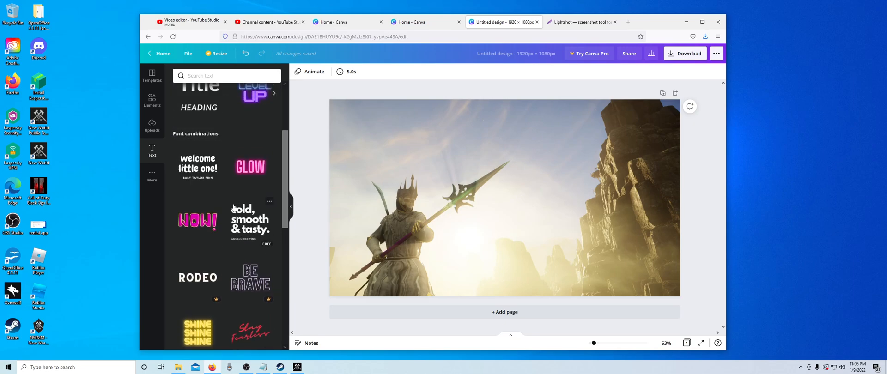
{"action": "scroll", "coordinate": [228, 209], "scroll_direction": "down", "scroll_amount": 3}
{"action": "scroll", "coordinate": [228, 209], "scroll_direction": "down", "scroll_amount": 10}
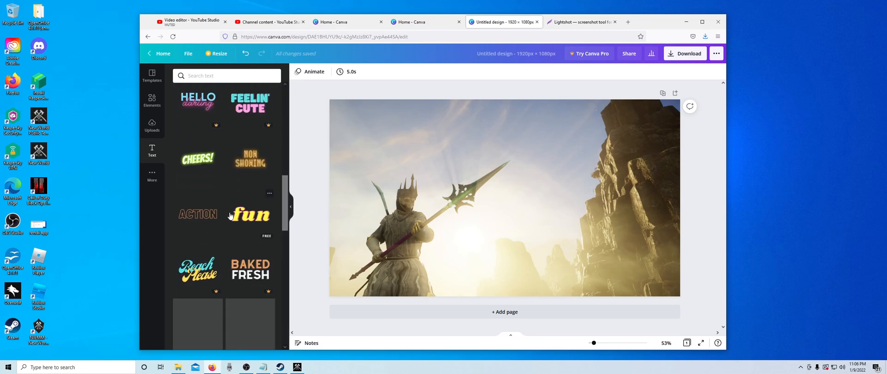
{"action": "scroll", "coordinate": [232, 208], "scroll_direction": "down", "scroll_amount": 4}
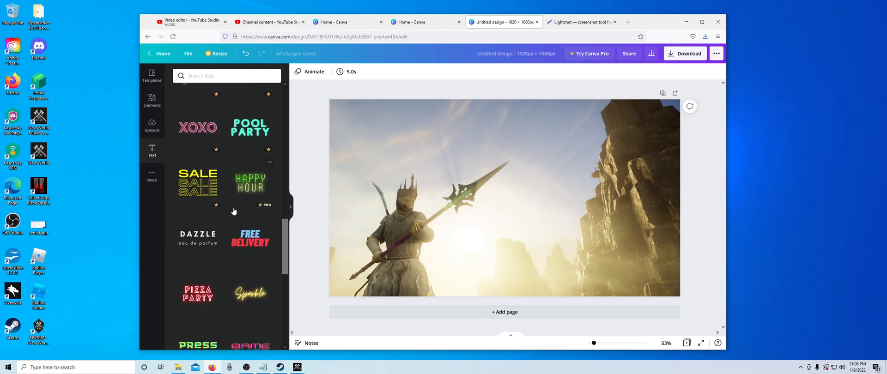
- Add the "DAZZLE eau de parfum" font combination, move it to the upper page, and replace its heading with "NEW WORLD REVIEW"
{"action": "left_click", "coordinate": [205, 200]}
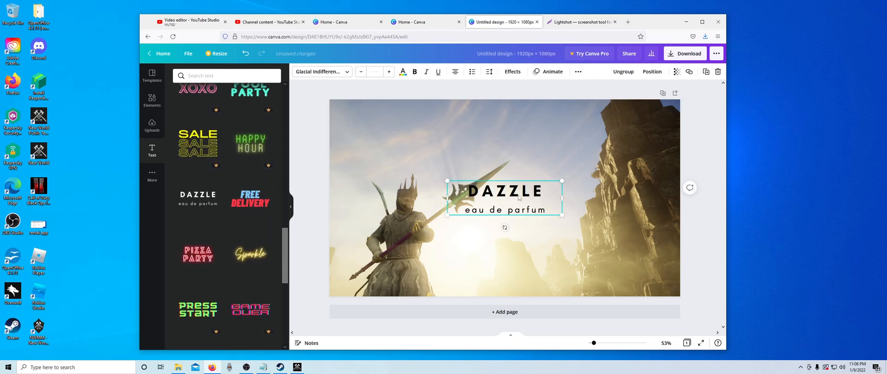
{"action": "left_click_drag", "start_coordinate": [520, 198], "coordinate": [513, 144]}
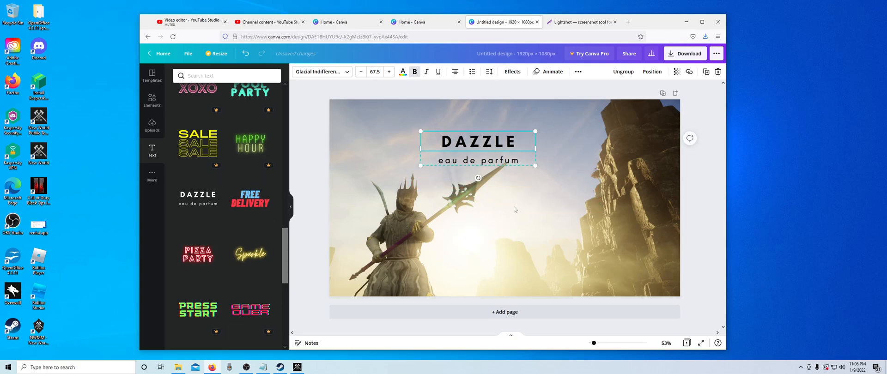
{"action": "double_click", "coordinate": [515, 143]}
{"action": "key", "text": "BackSpace"}
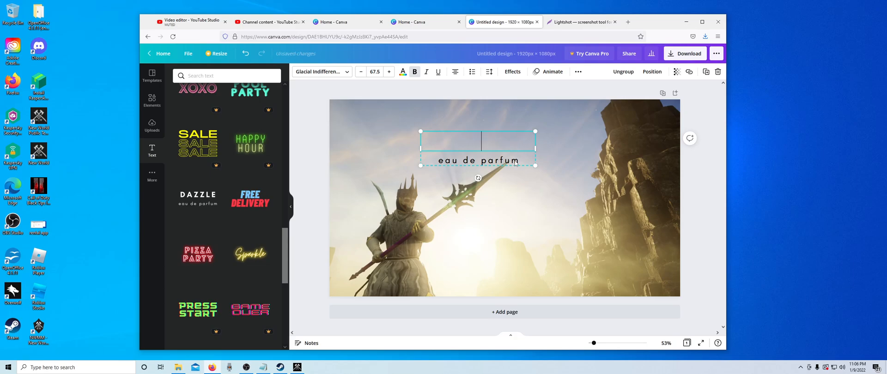
{"action": "type", "text": "NEW WORLD REVIEW"}
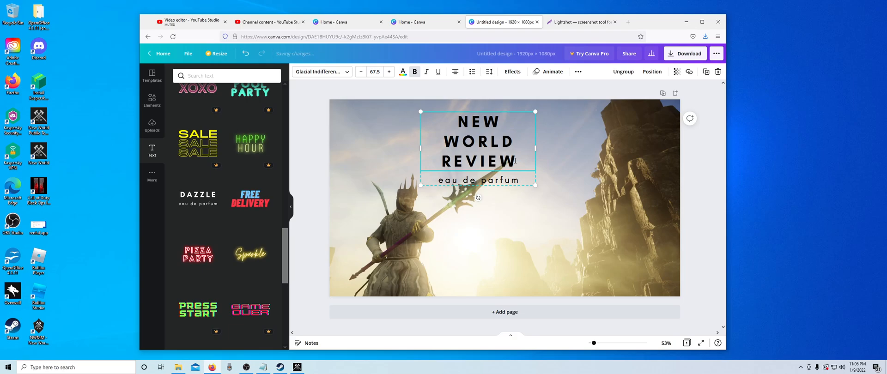
- Widen the "NEW WORLD REVIEW" heading to fit on one line, and delete the subtitle and heading from the page
{"action": "left_click_drag", "start_coordinate": [535, 148], "coordinate": [643, 148]}
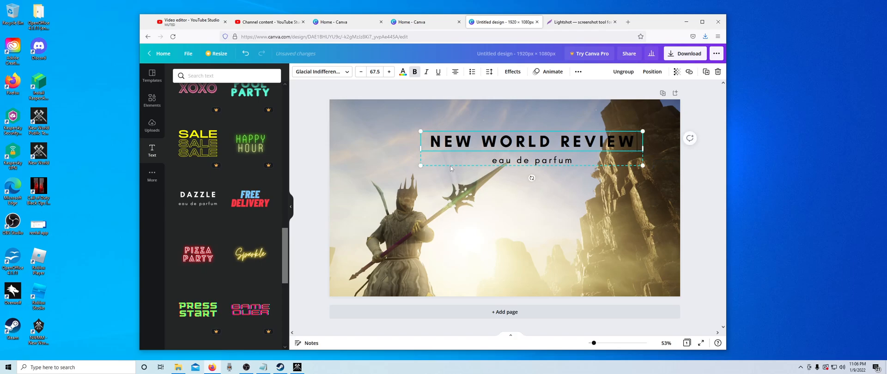
{"action": "left_click", "coordinate": [552, 161]}
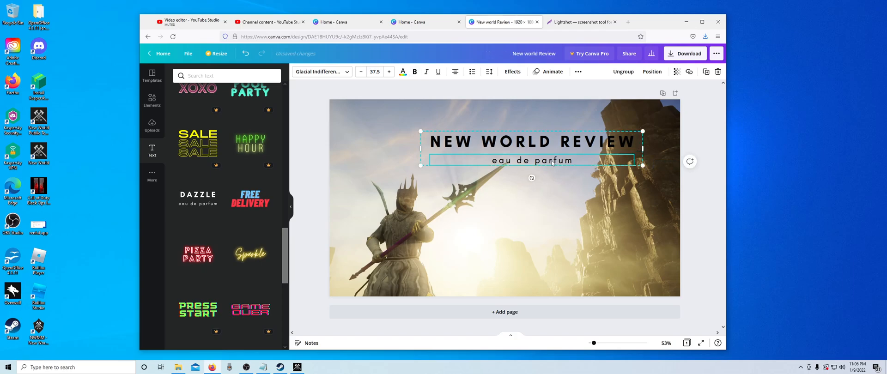
{"action": "key", "text": "Delete"}
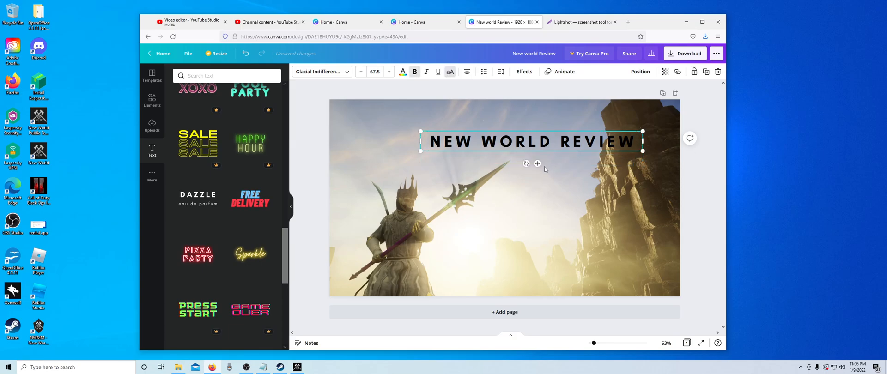
{"action": "key", "text": "Delete"}
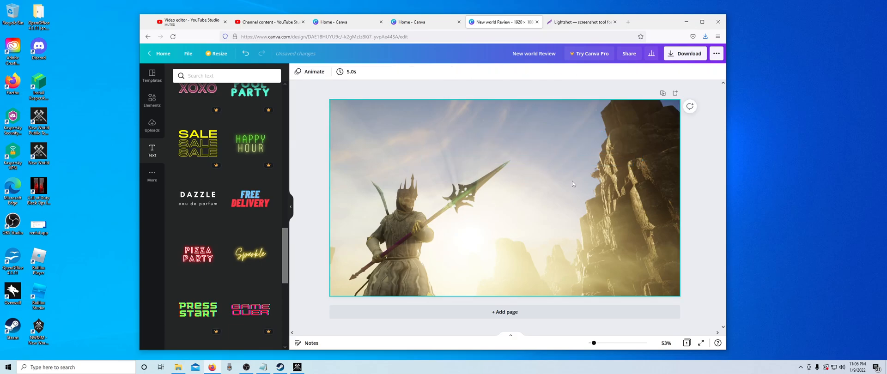
- Add the "DAZZLE eau de parfum" font combination to the page again and replace its subtitle with "Review"
{"action": "left_click", "coordinate": [197, 206]}
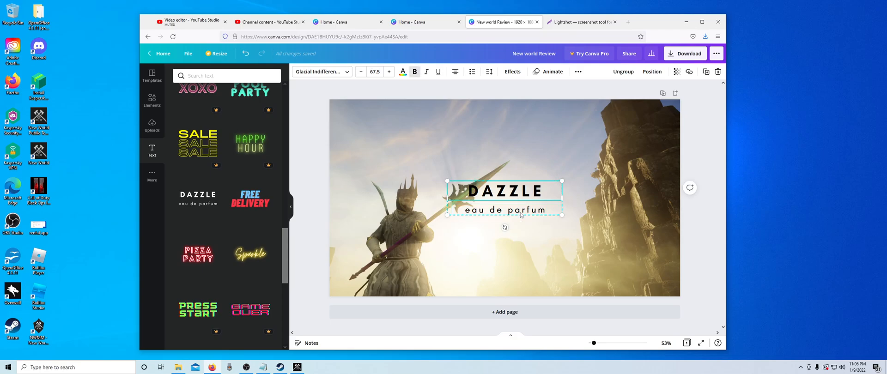
{"action": "double_click", "coordinate": [545, 212]}
{"action": "left_click_drag", "start_coordinate": [548, 211], "coordinate": [459, 210]}
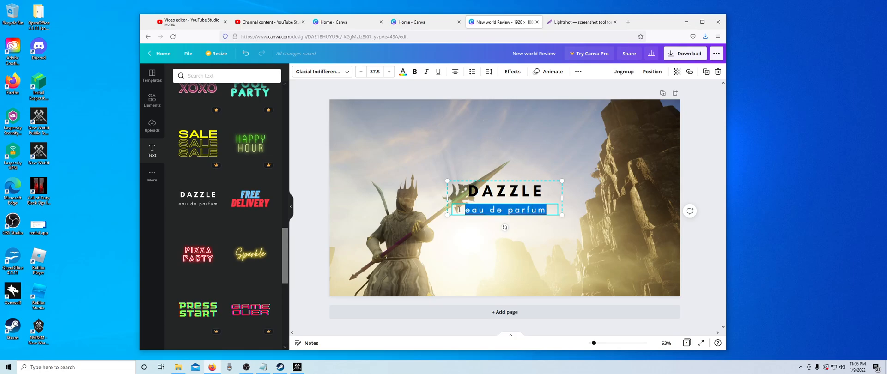
{"action": "type", "text": "Review"}
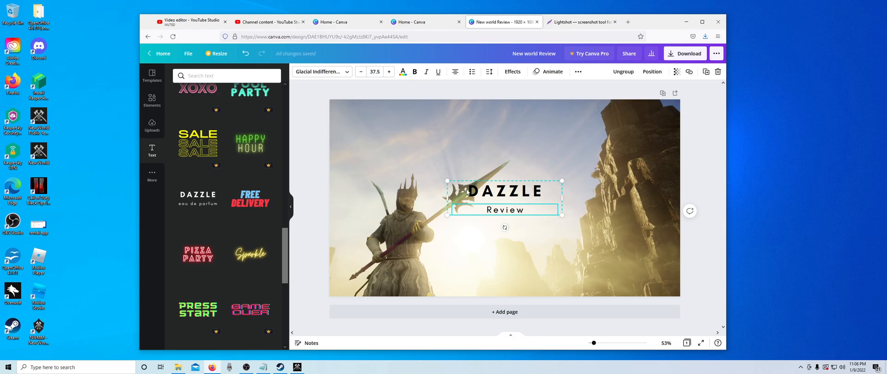
- Replace the "DAZZLE" heading with "NEW WORLD" and widen the text box so the heading fits on one line
{"action": "left_click", "coordinate": [537, 197]}
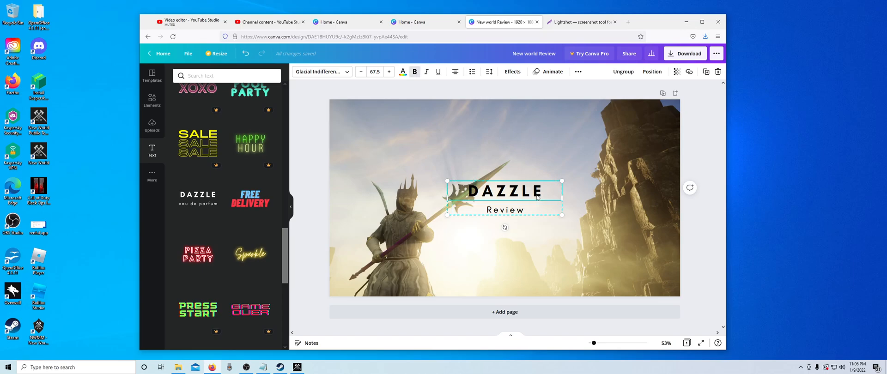
{"action": "left_click", "coordinate": [548, 193]}
{"action": "left_click_drag", "start_coordinate": [548, 193], "coordinate": [472, 193]}
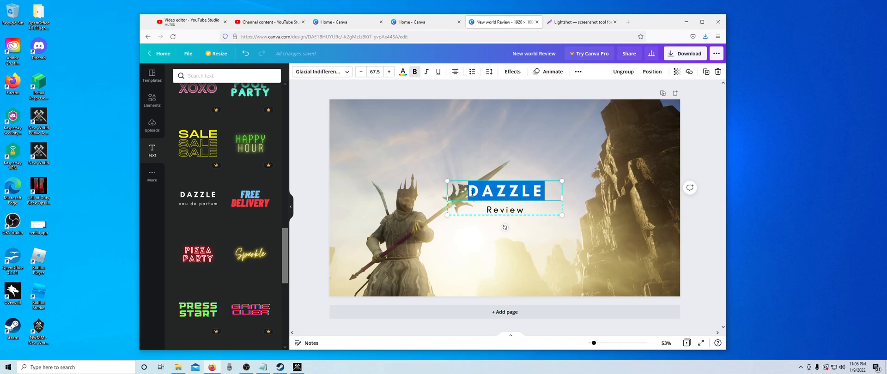
{"action": "type", "text": "NEW W"}
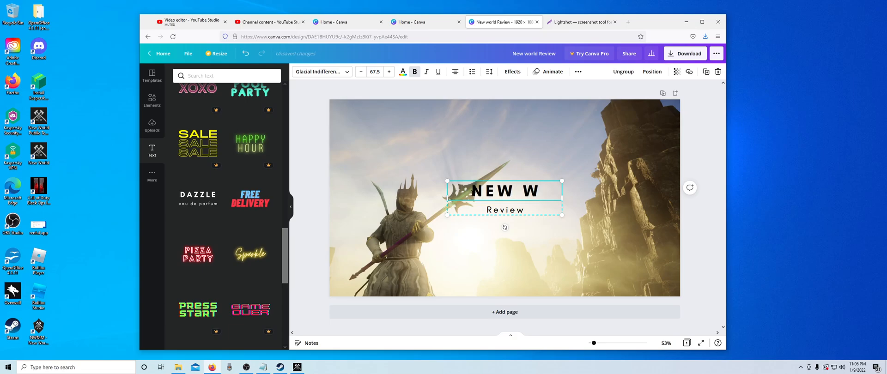
{"action": "type", "text": "ORLD"}
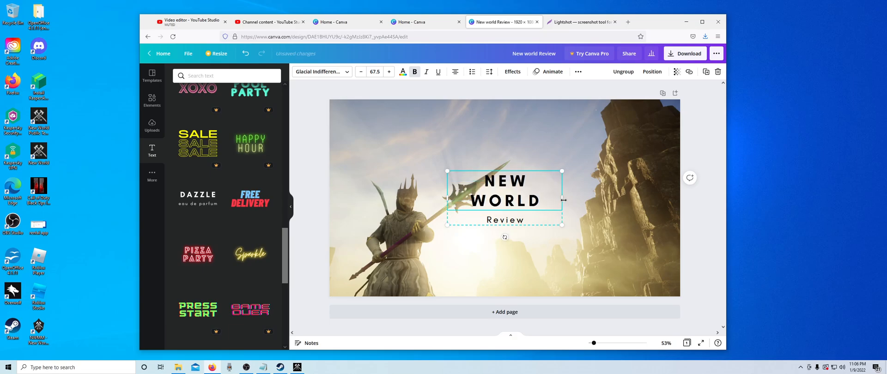
{"action": "left_click_drag", "start_coordinate": [576, 199], "coordinate": [585, 199]}
{"action": "left_click", "coordinate": [593, 205]}
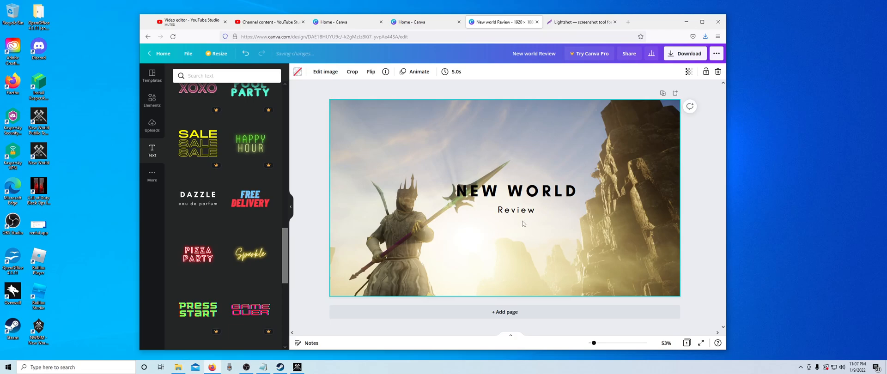
- Enlarge the title group to a heading size of 101 and move it into the sky above the warrior and spear
{"action": "left_click_drag", "start_coordinate": [529, 198], "coordinate": [513, 198]}
{"action": "left_click", "coordinate": [556, 247]}
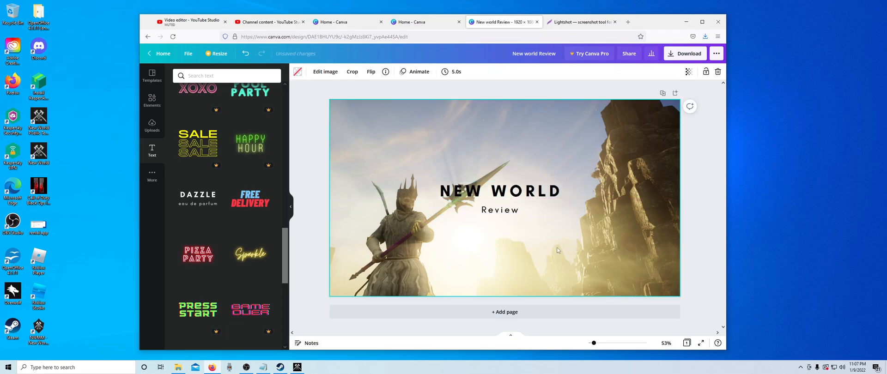
{"action": "left_click", "coordinate": [523, 193]}
{"action": "left_click_drag", "start_coordinate": [567, 219], "coordinate": [634, 248]}
{"action": "left_click", "coordinate": [546, 193]}
{"action": "left_click_drag", "start_coordinate": [550, 203], "coordinate": [515, 195]}
{"action": "left_click", "coordinate": [529, 148]}
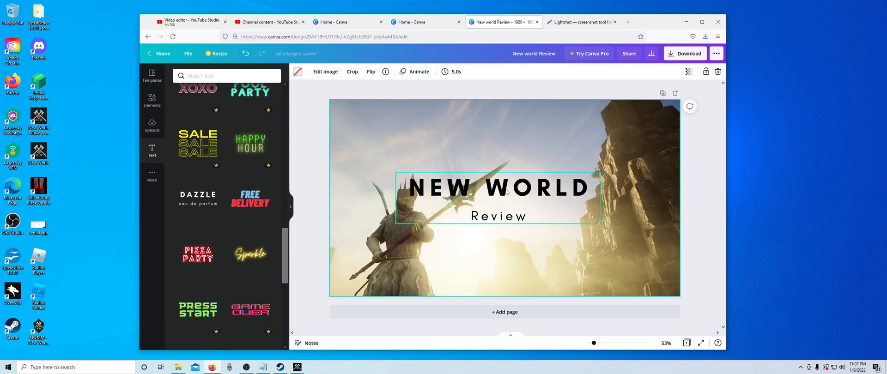
{"action": "left_click_drag", "start_coordinate": [505, 188], "coordinate": [497, 137]}
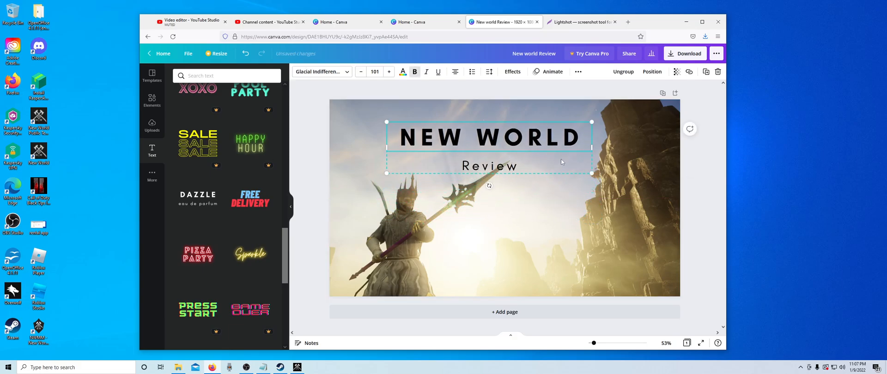
{"action": "left_click", "coordinate": [493, 217]}
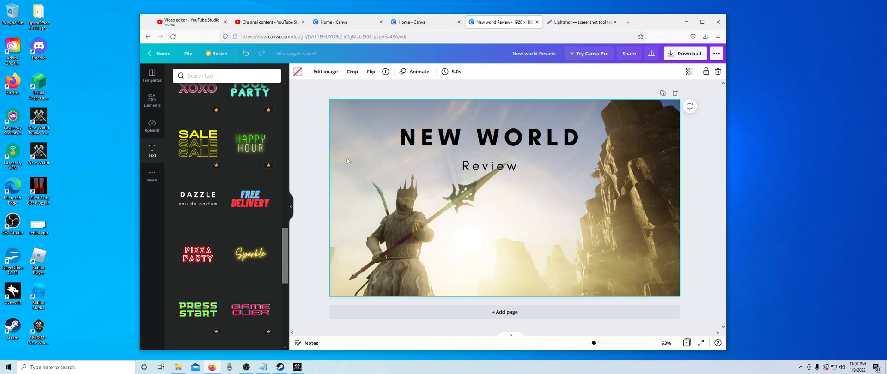
- Rotate the "NEW WORLD Review" title group counterclockwise to about -62°
{"action": "left_click", "coordinate": [530, 153]}
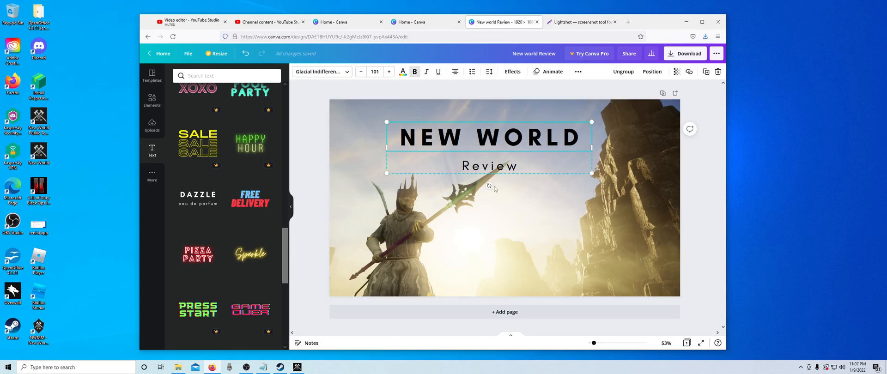
{"action": "left_click_drag", "start_coordinate": [489, 186], "coordinate": [565, 183]}
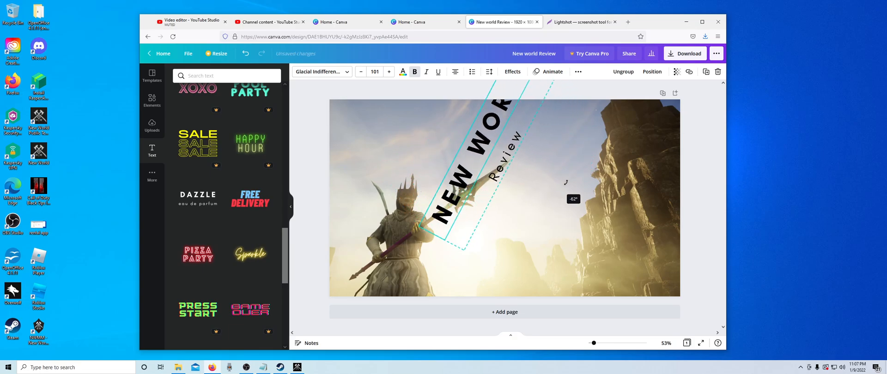